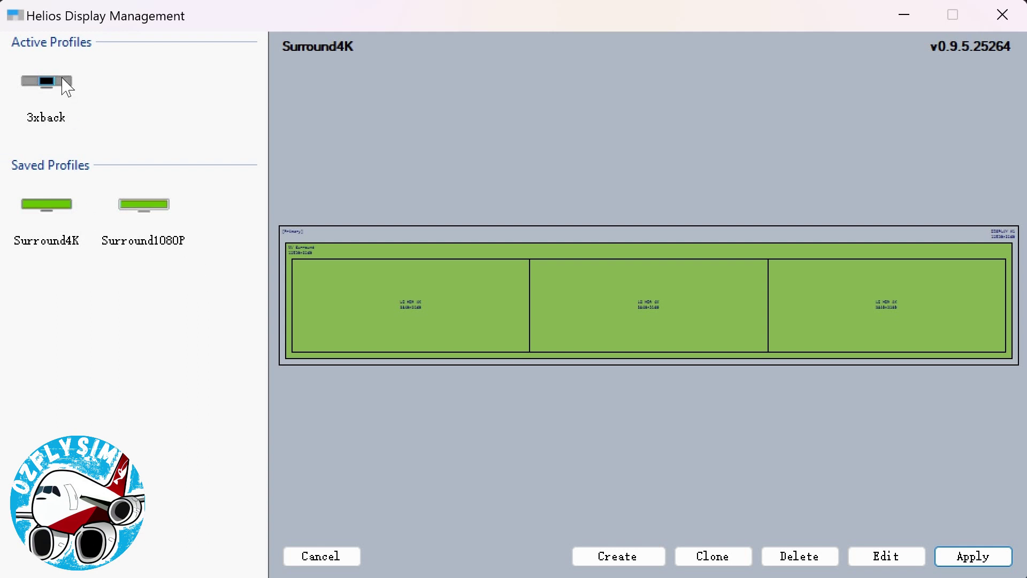
Preview the active 3xback profile's three separate screens, deselecting and reselecting it.
{"action": "left_click", "coordinate": [48, 84]}
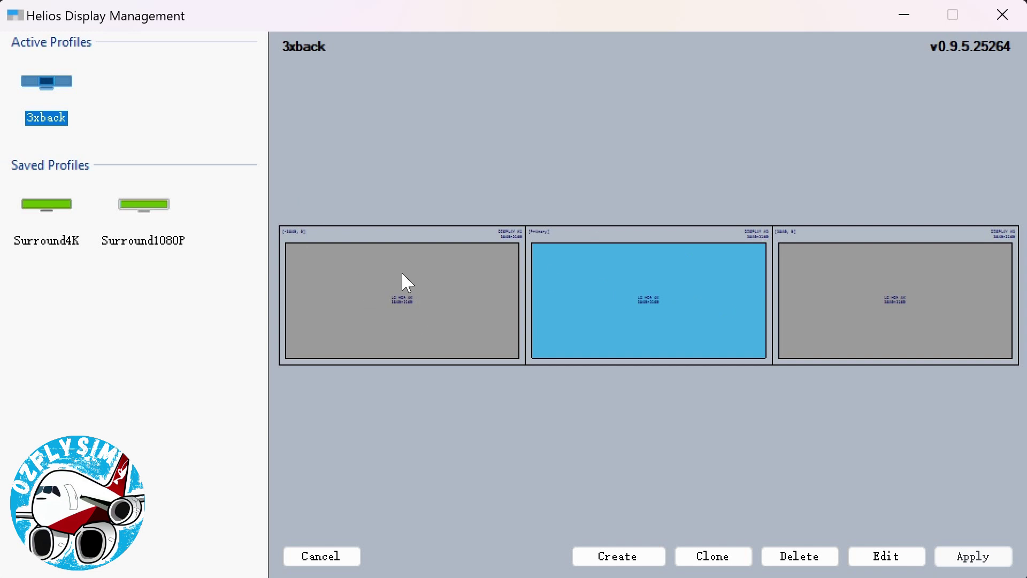
{"action": "left_click", "coordinate": [609, 291]}
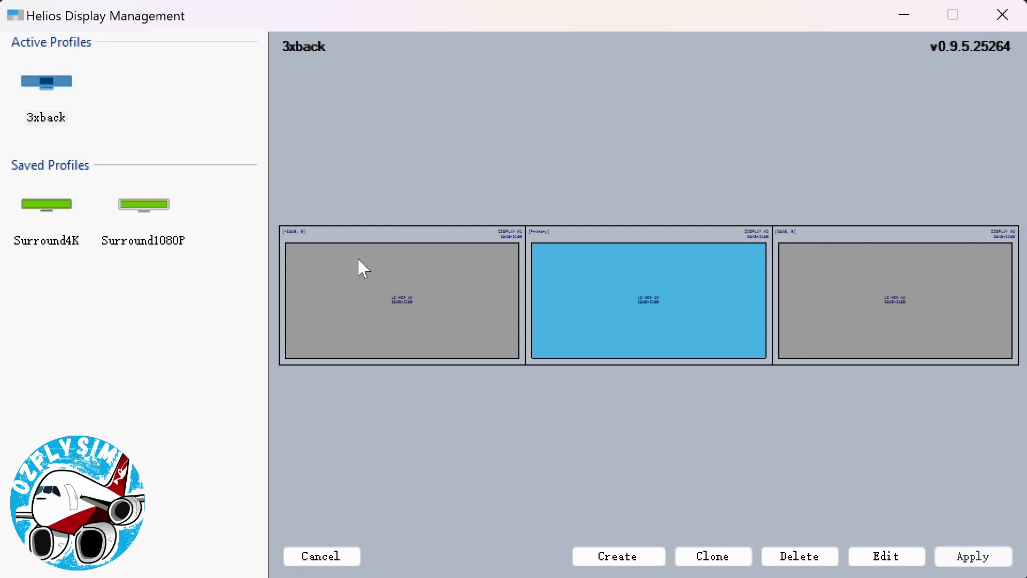
{"action": "left_click", "coordinate": [64, 86]}
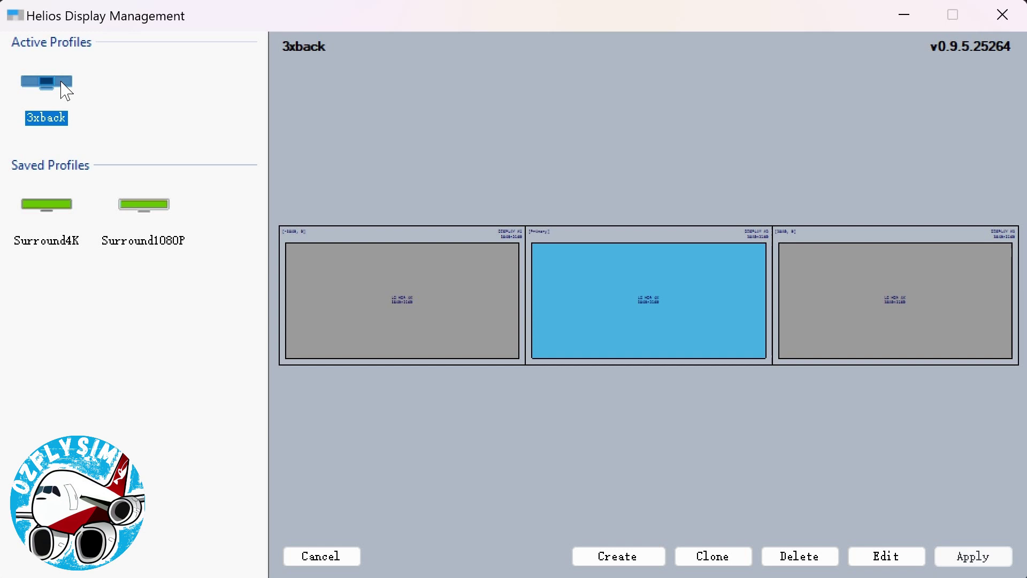
{"action": "right_click", "coordinate": [65, 87]}
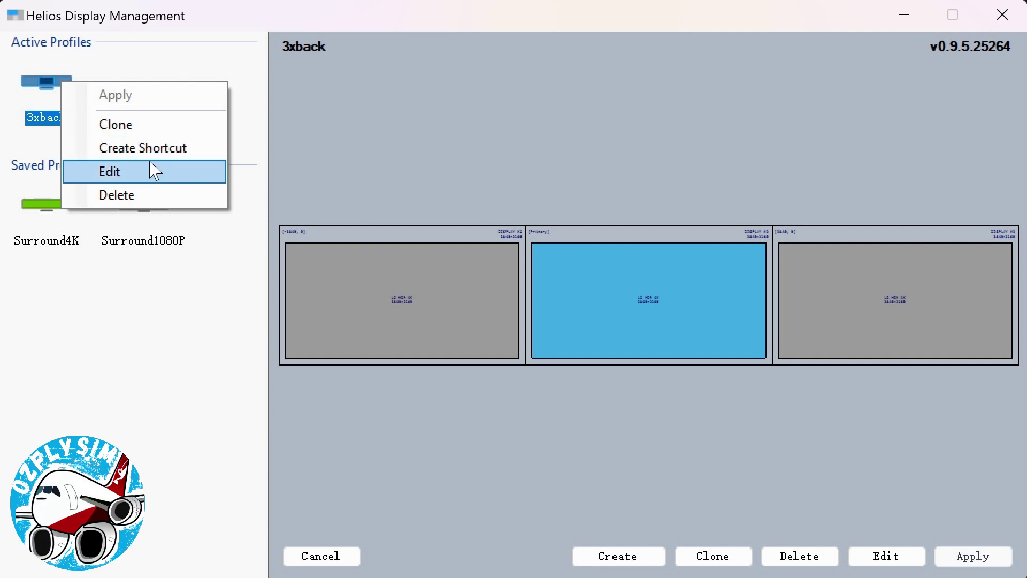
{"action": "left_click", "coordinate": [153, 293]}
{"action": "left_click", "coordinate": [50, 120]}
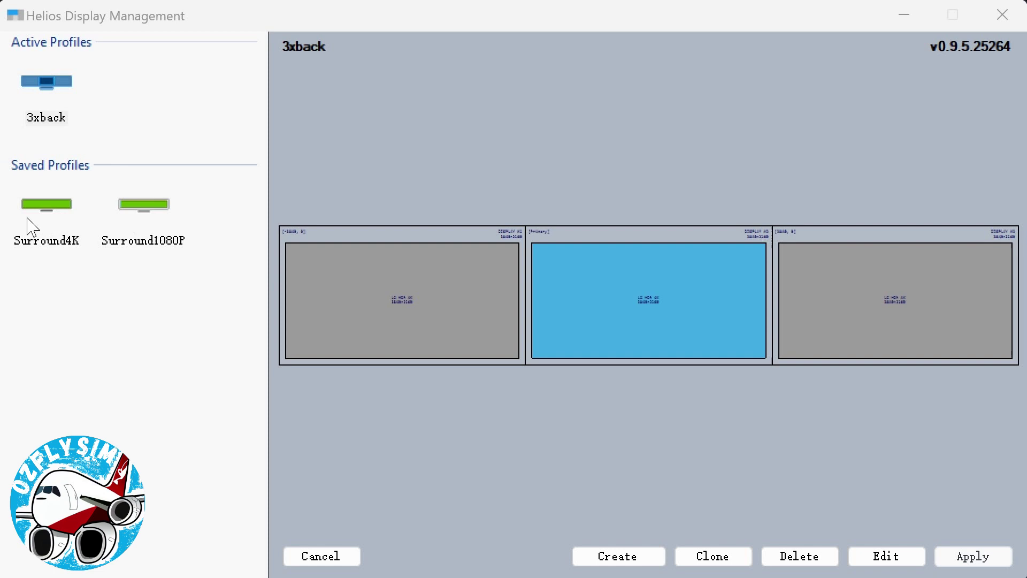
Select the saved Surround4K profile to preview its single spanned triple-screen display.
{"action": "left_click", "coordinate": [65, 215]}
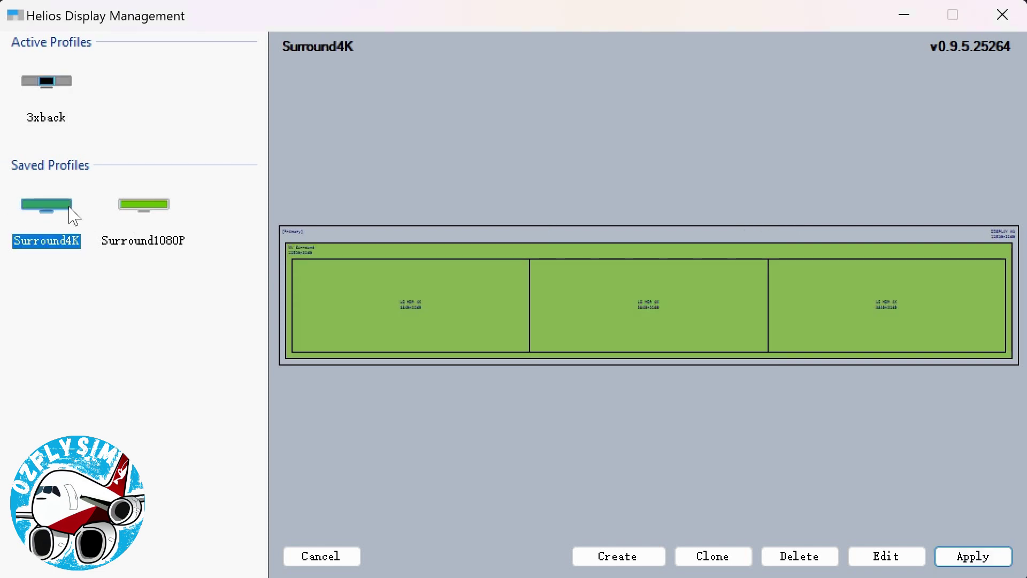
{"action": "right_click", "coordinate": [68, 208]}
{"action": "left_click", "coordinate": [56, 285]}
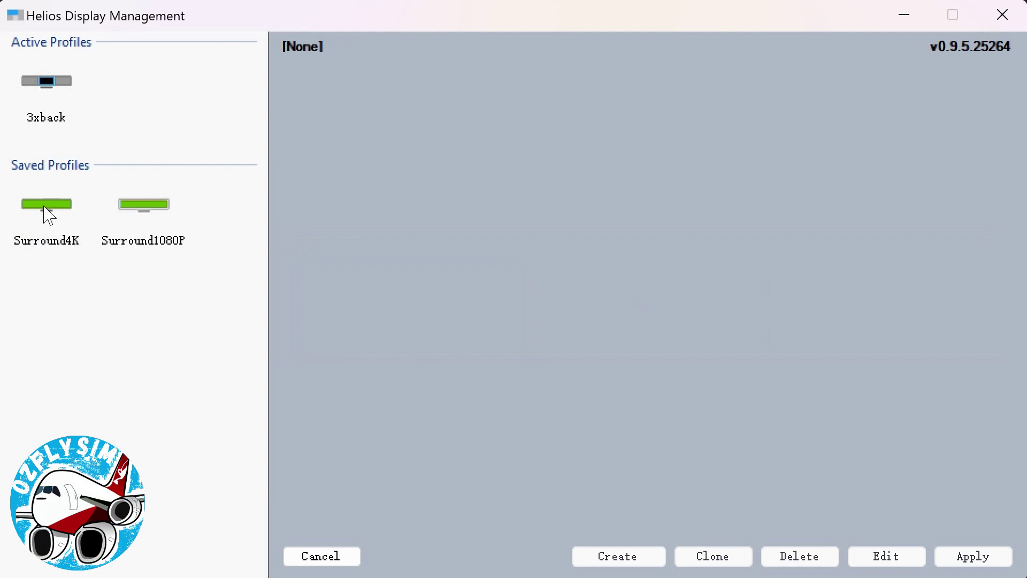
{"action": "left_click", "coordinate": [46, 212]}
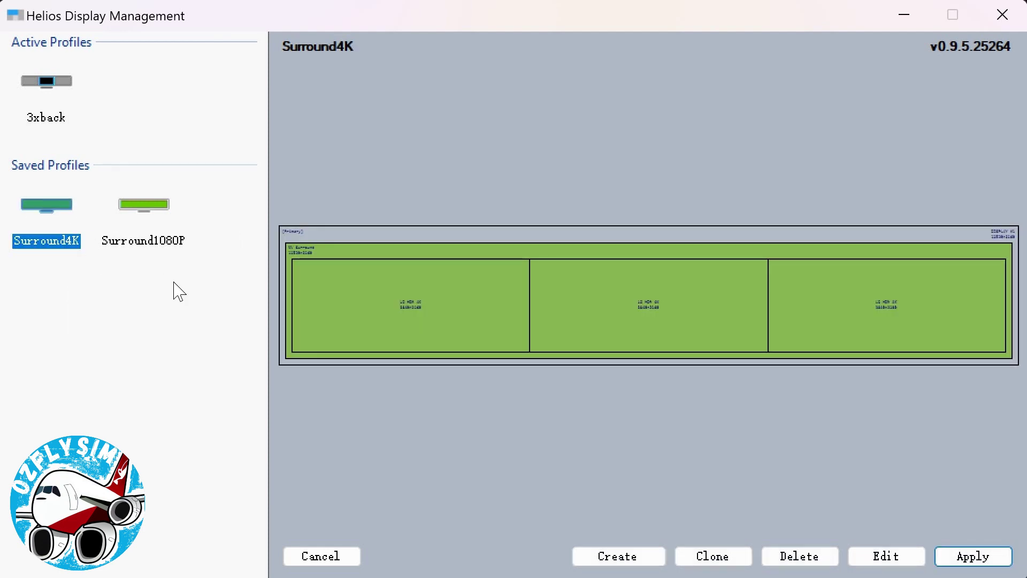